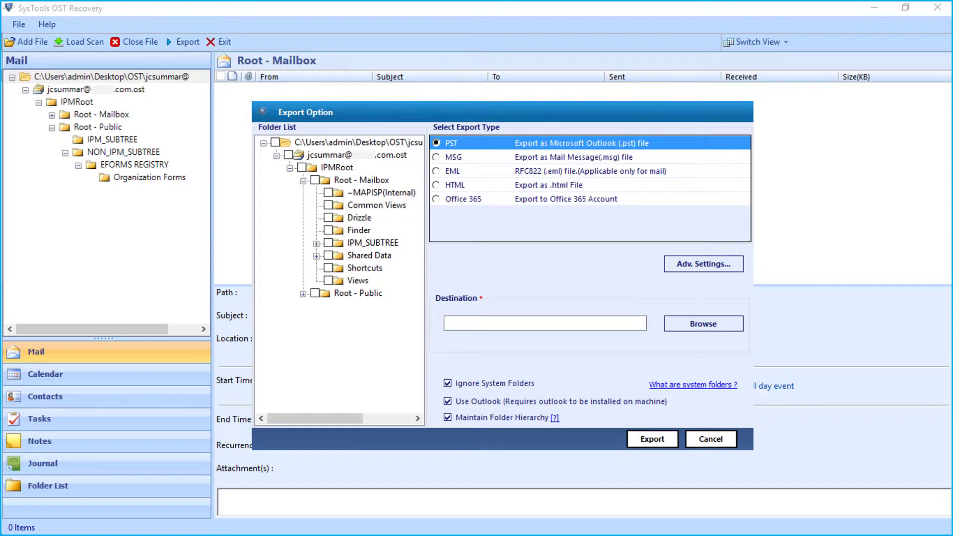
- Move down the export-type list past MSG and EML to select Office 365
{"action": "key", "text": "Down"}
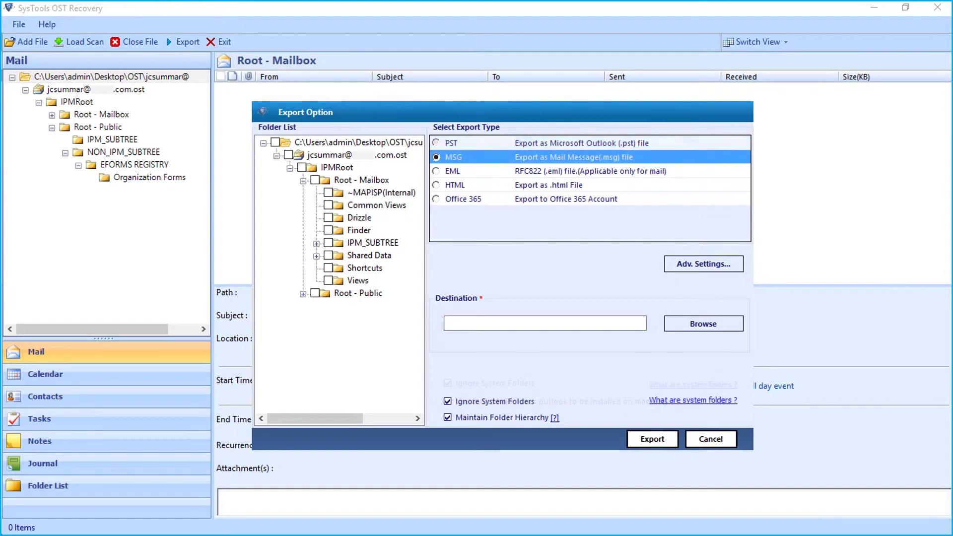
{"action": "key", "text": "Down"}
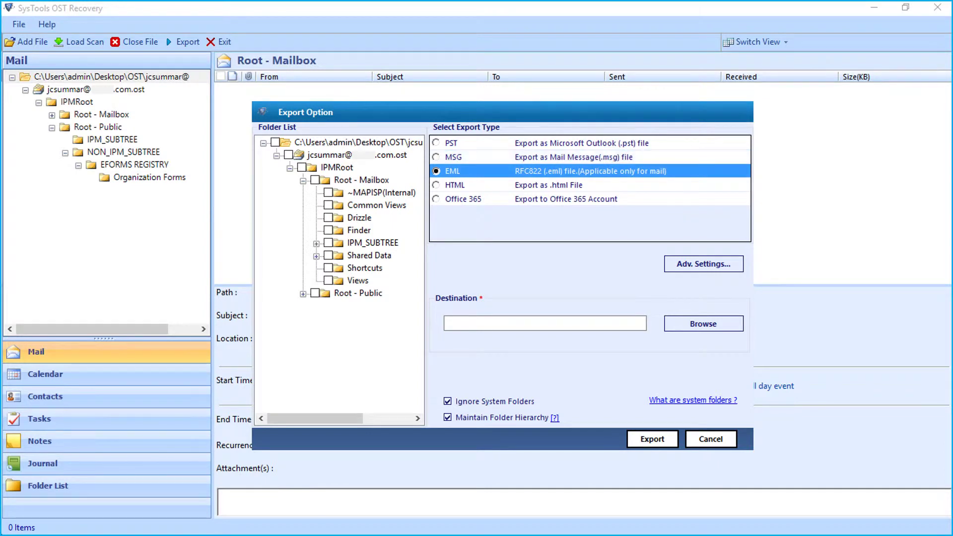
{"action": "key", "text": "Down"}
{"action": "key", "text": "Down"}
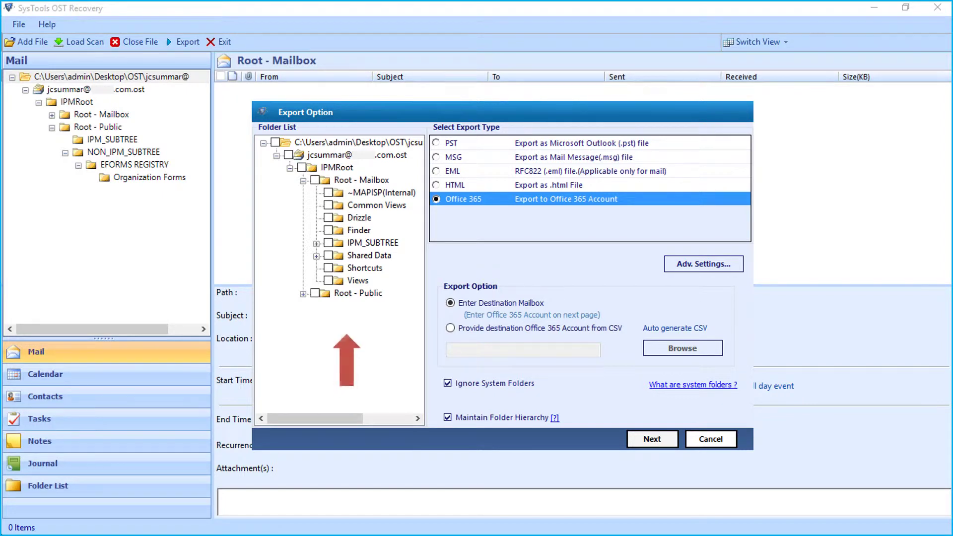
{"action": "left_click", "coordinate": [275, 142]}
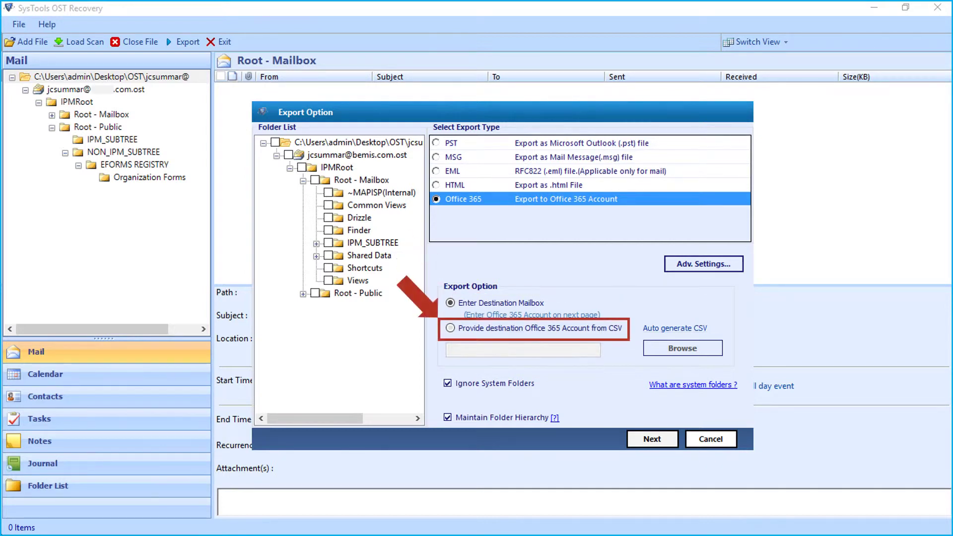
- Choose 'Provide destination Office 365 Account from CSV' as the account source
{"action": "key", "text": "Down"}
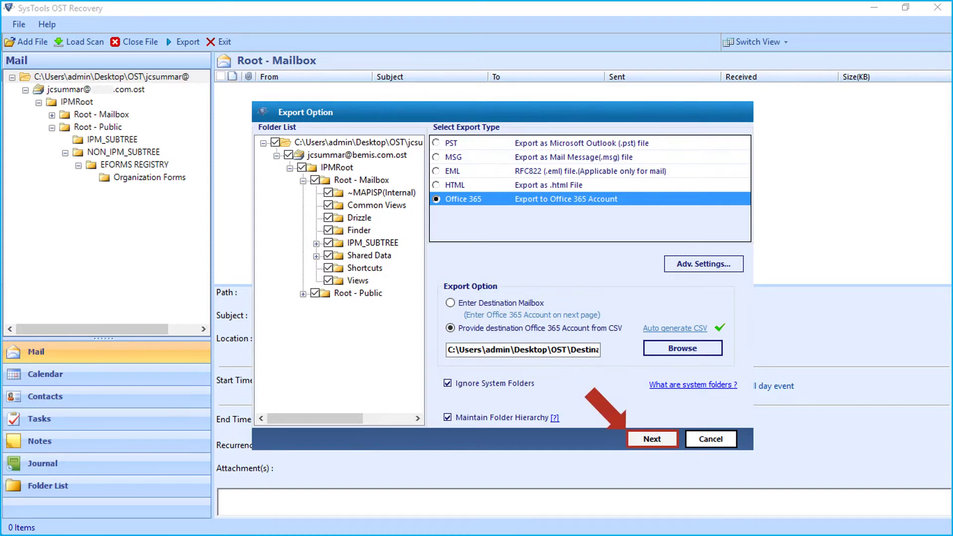
- Validate mailboxes, export 4228 items with 0 failures, and save the CSV export report
{"action": "key", "text": "Return"}
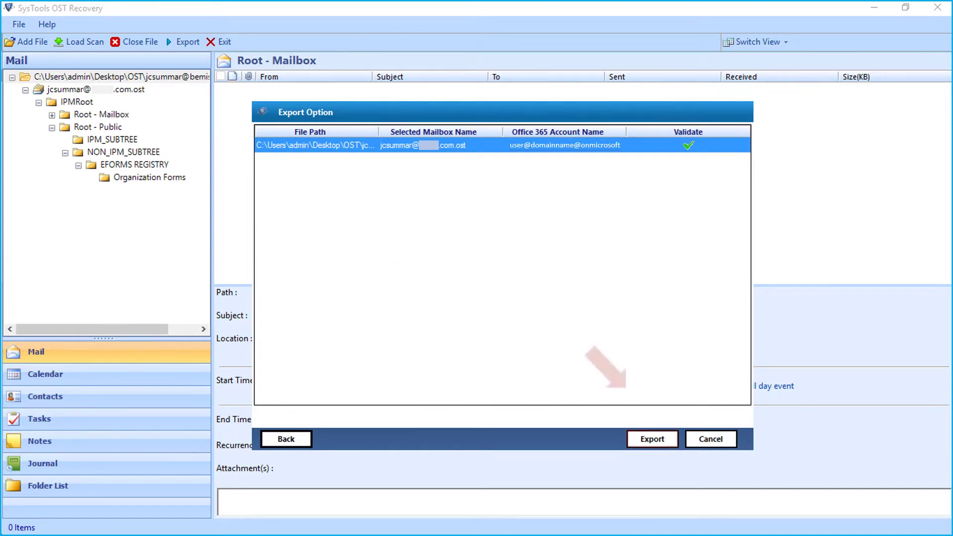
{"action": "key", "text": "Return"}
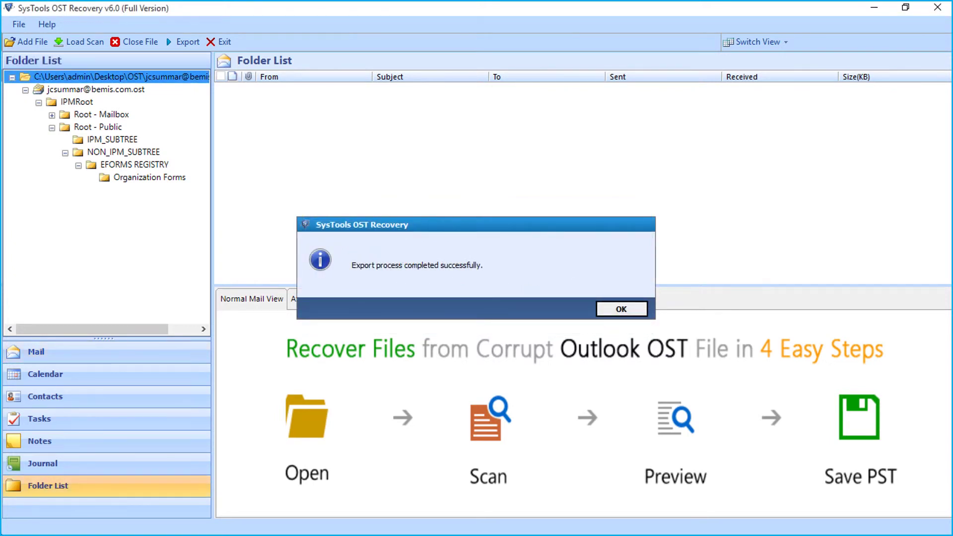
{"action": "key", "text": "Return"}
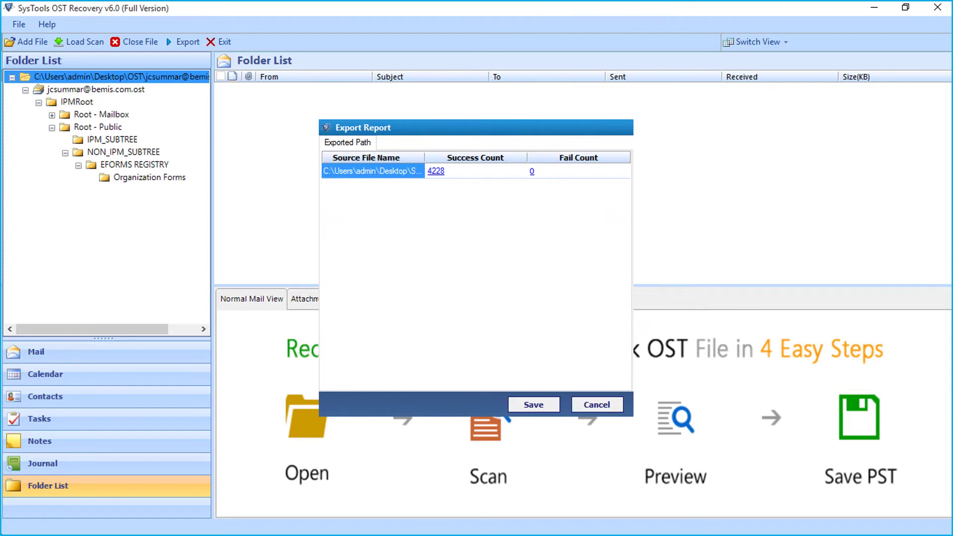
{"action": "key", "text": "Return"}
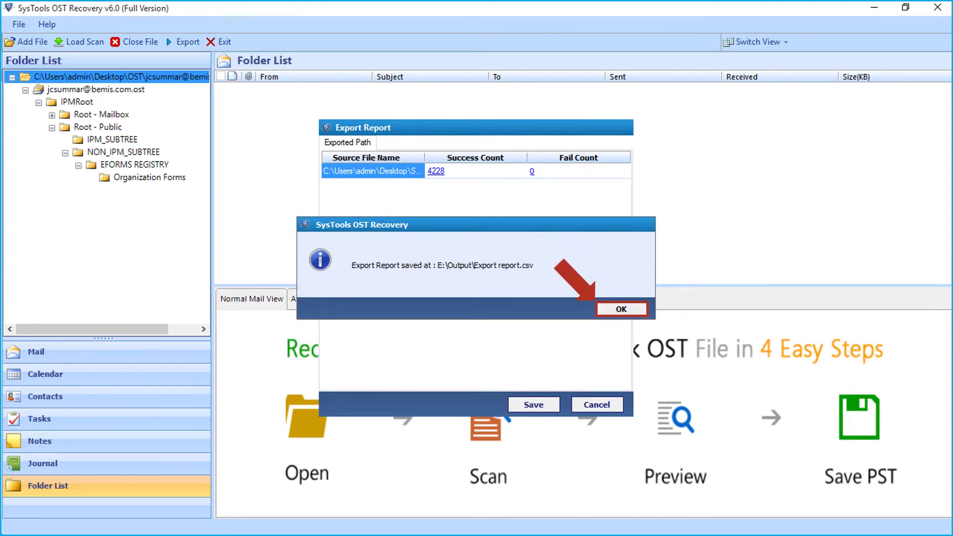
{"action": "key", "text": "Return"}
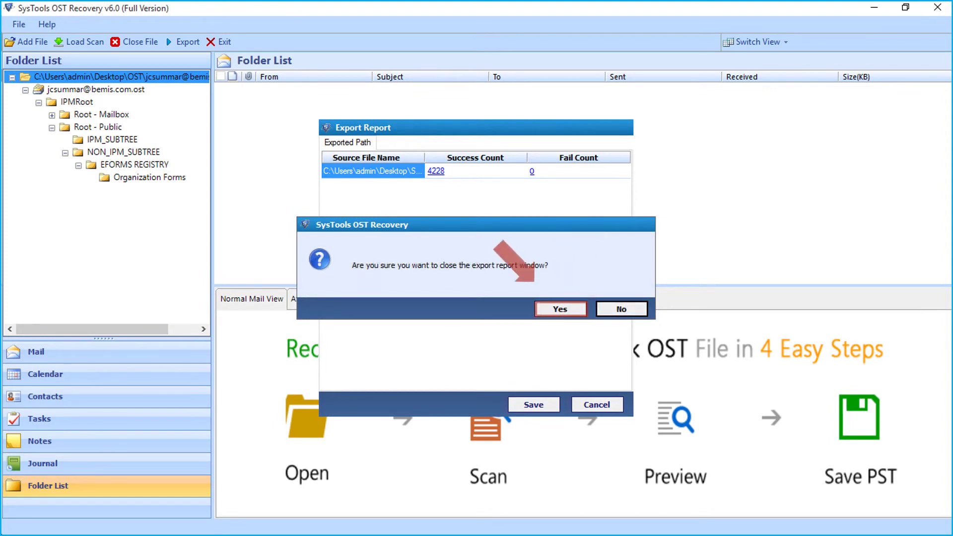